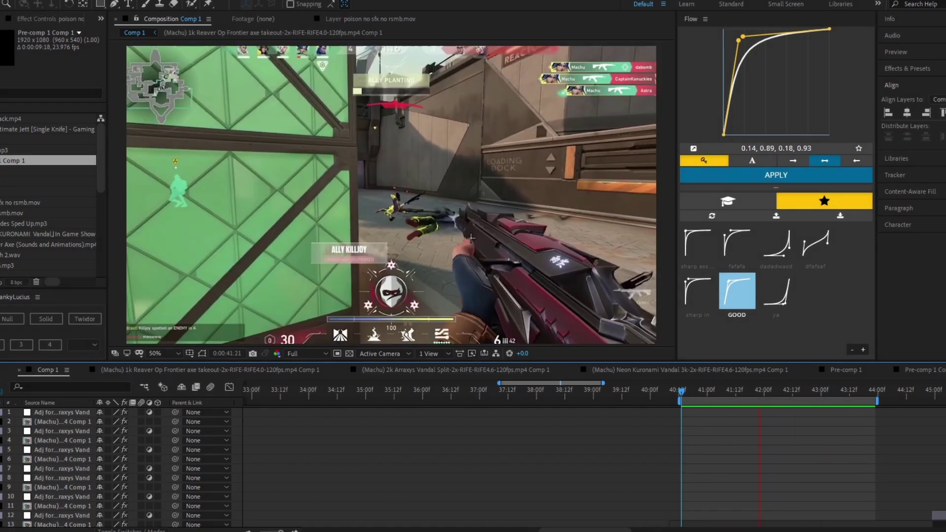
# Step: Apply the Transform effect to the empty Kuronami adjustment layer (layer 30), with the current time at the layer's start, 0:00:40:13
pyautogui.scroll(-9, 585, 449)
pyautogui.scroll(4, 591, 449)
pyautogui.scroll(-4, 658, 461)
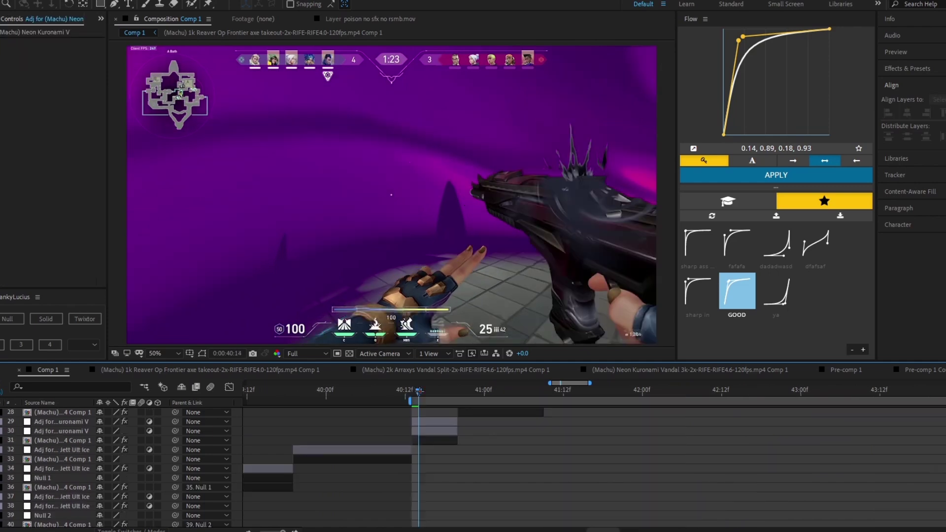
pyautogui.moveTo(425, 401); pyautogui.dragTo(431, 403)
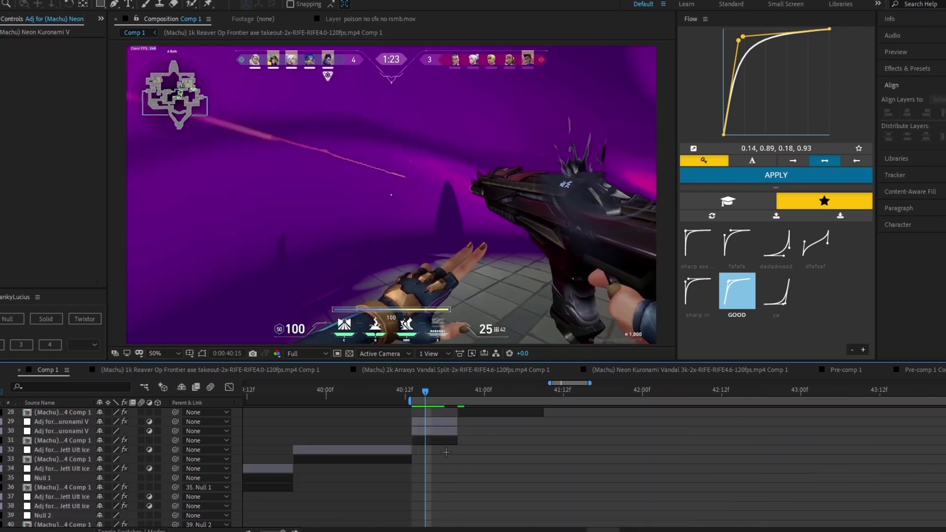
pyautogui.click(420, 431)
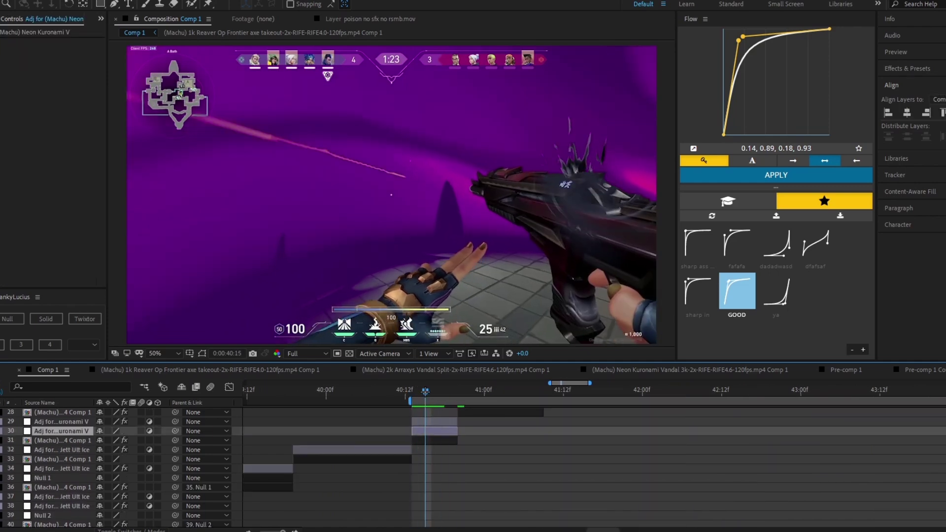
pyautogui.moveTo(425, 390); pyautogui.dragTo(411, 399)
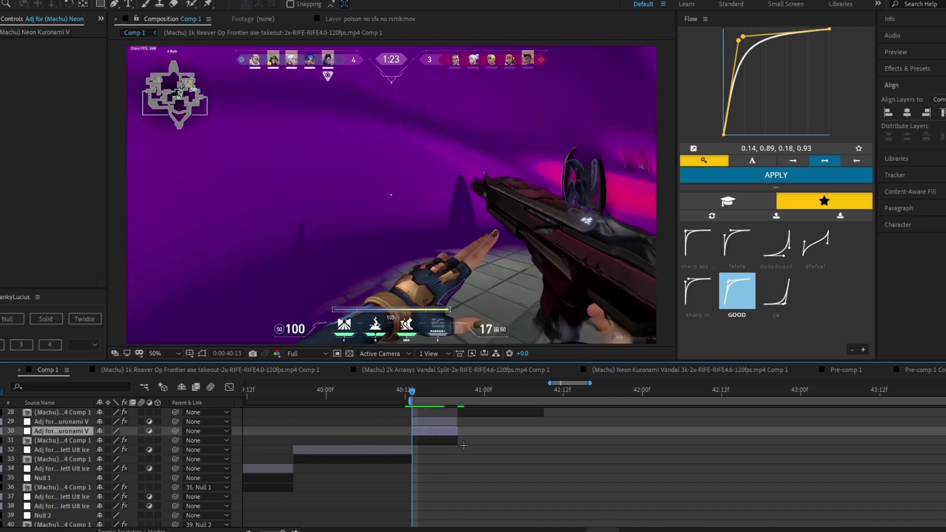
pyautogui.hotkey('ctrl', 'space')
pyautogui.write('tra')
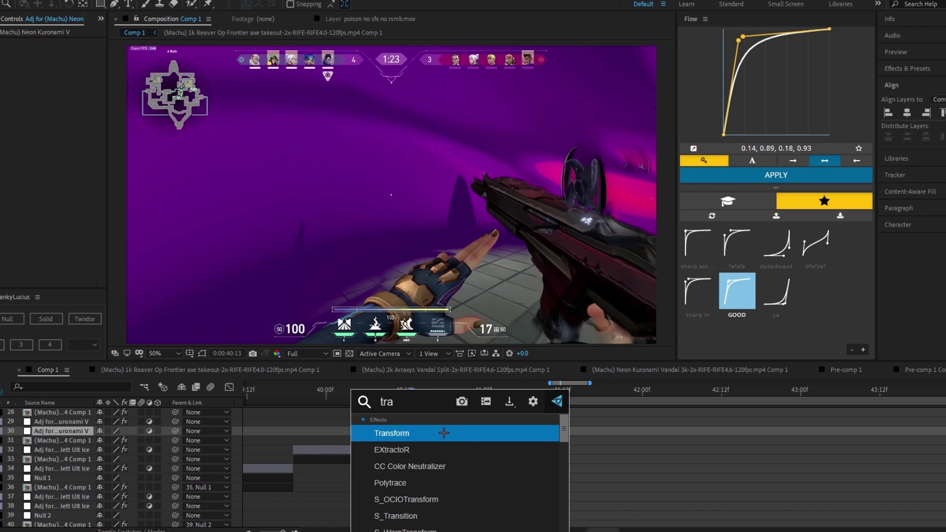
pyautogui.press('Return')
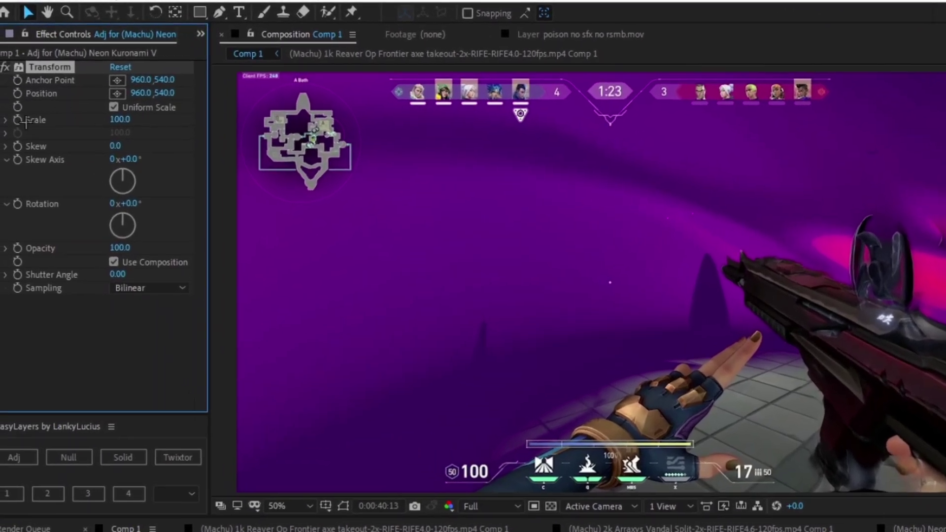
# Step: Keyframe the Transform Scale from 100 at the layer's start to 131 at its end, and reveal the keyframes
pyautogui.click(17, 120)
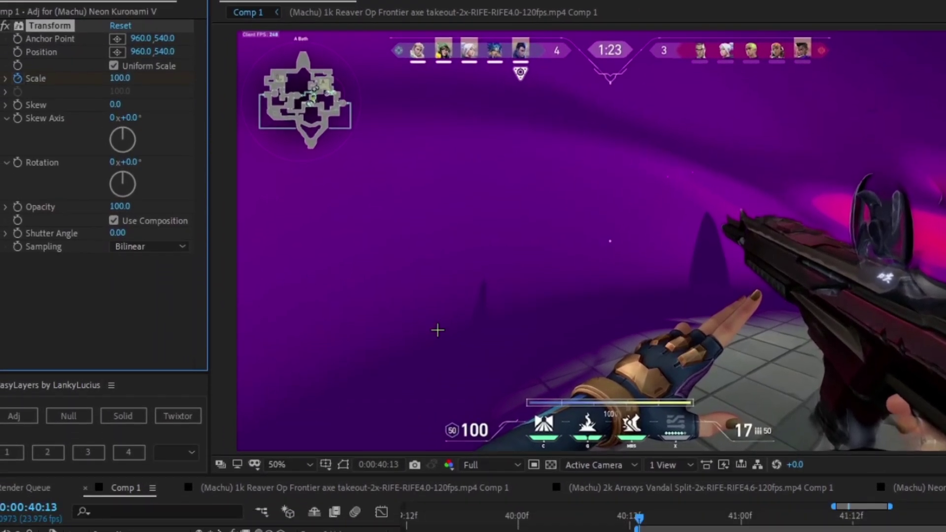
pyautogui.press('o')
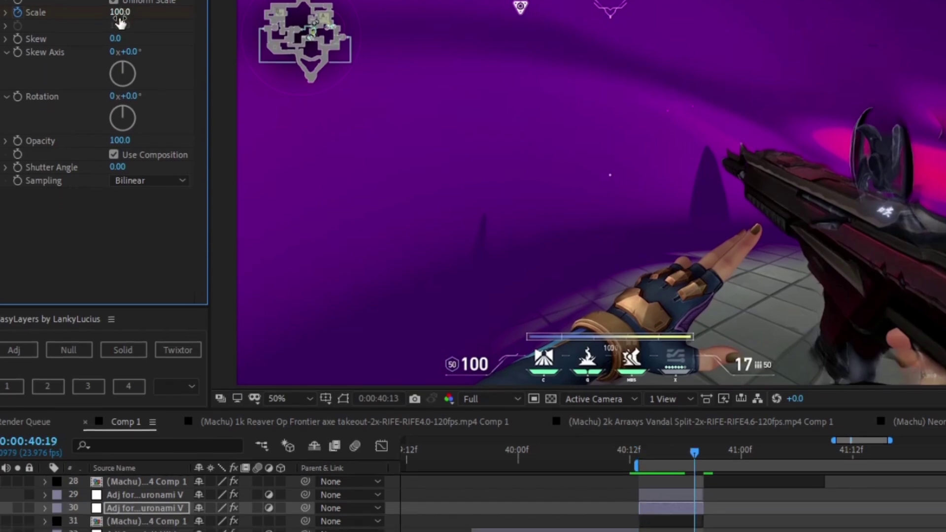
pyautogui.moveTo(126, 14); pyautogui.dragTo(144, 22)
pyautogui.moveTo(143, 89); pyautogui.dragTo(130, 89)
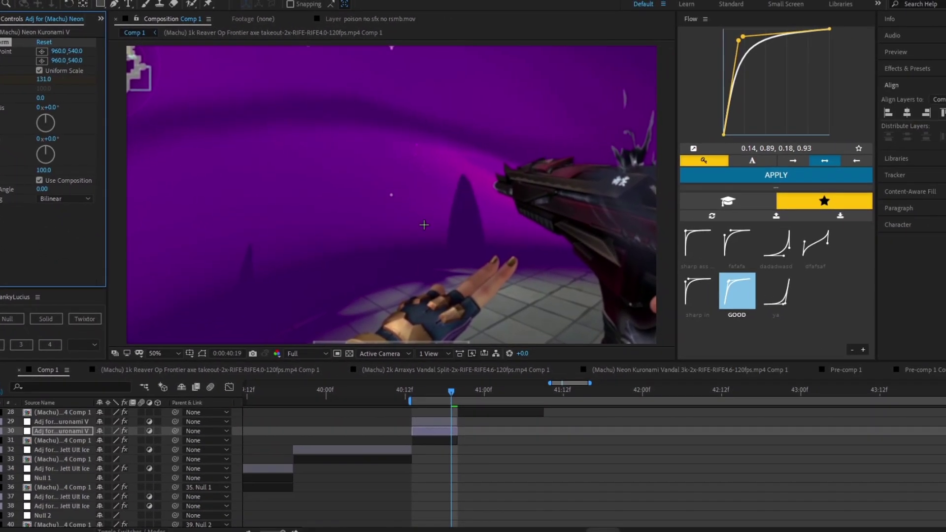
pyautogui.press('u')
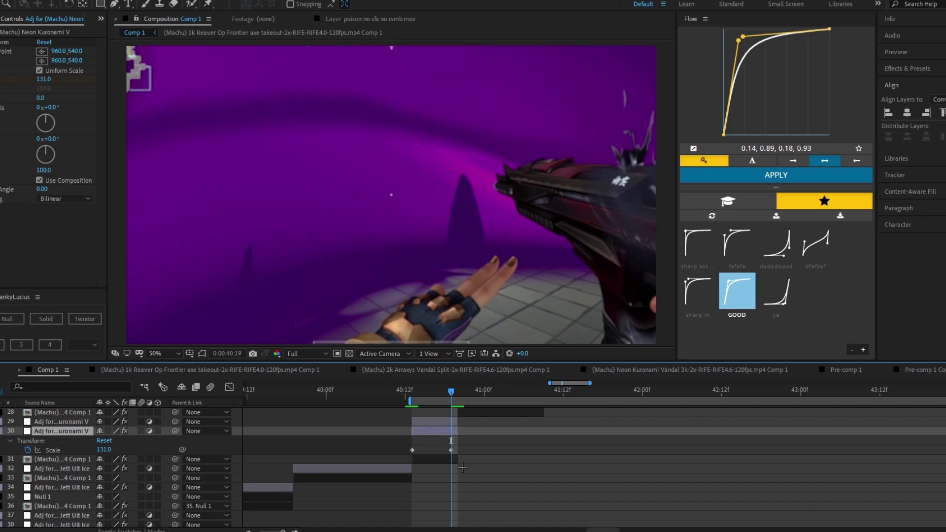
# Step: Ease both Scale keyframes with the Flow curve 0.14, 0.89, 0.18, 0.93
pyautogui.moveTo(470, 451); pyautogui.dragTo(362, 456)
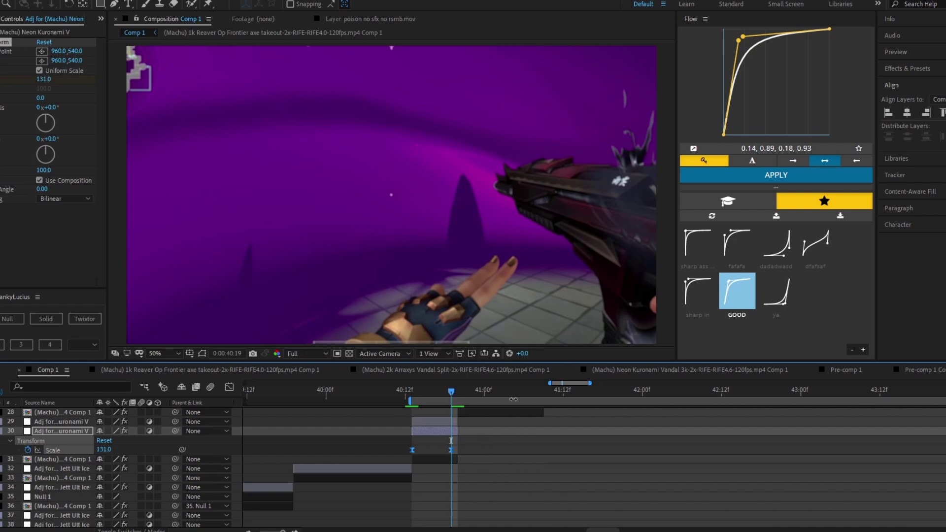
pyautogui.moveTo(448, 392); pyautogui.dragTo(424, 395)
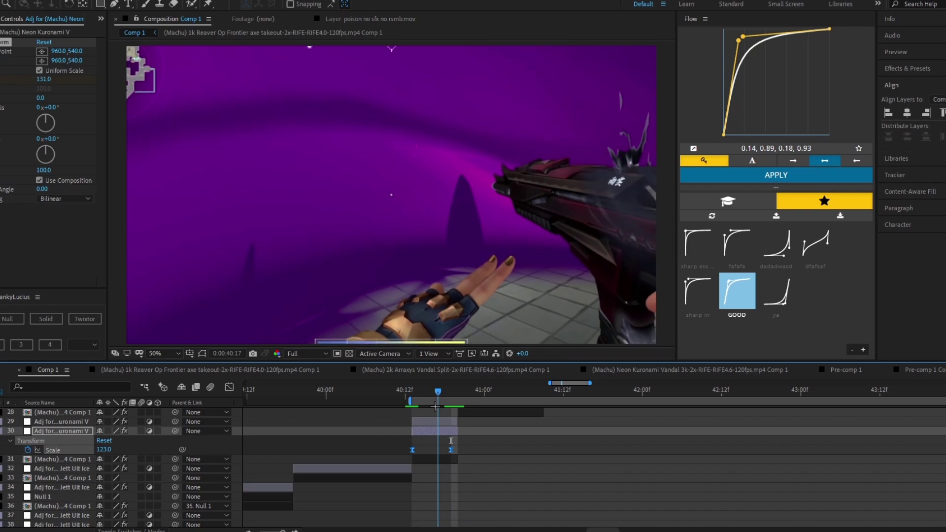
pyautogui.press('pageup')
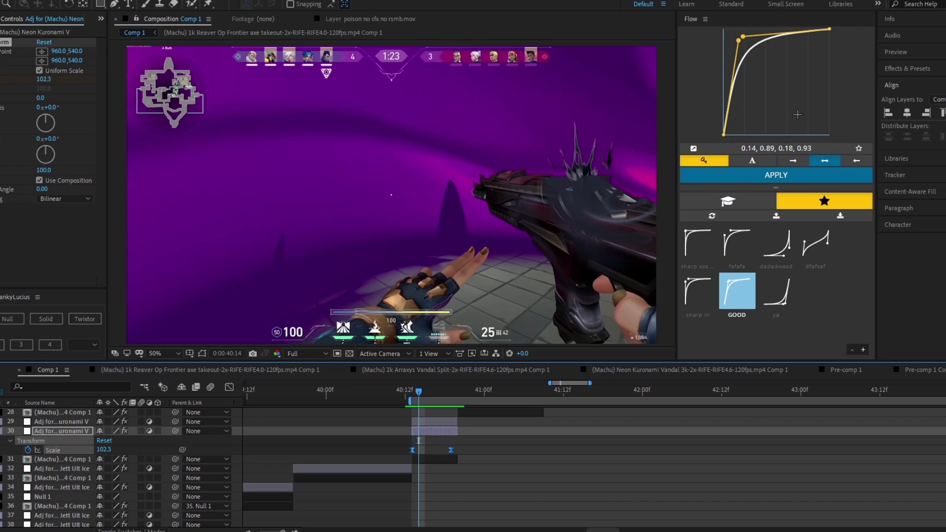
pyautogui.click(773, 175)
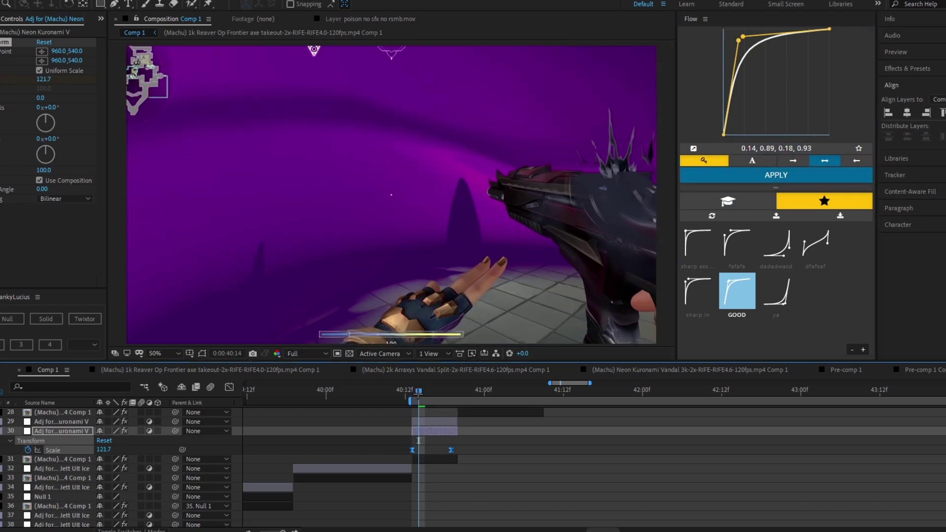
# Step: Soften the Flow curve to 0.11, 0.63, 0.35, 0.89 and apply it to the Scale keyframes
pyautogui.moveTo(417, 394); pyautogui.dragTo(412, 395)
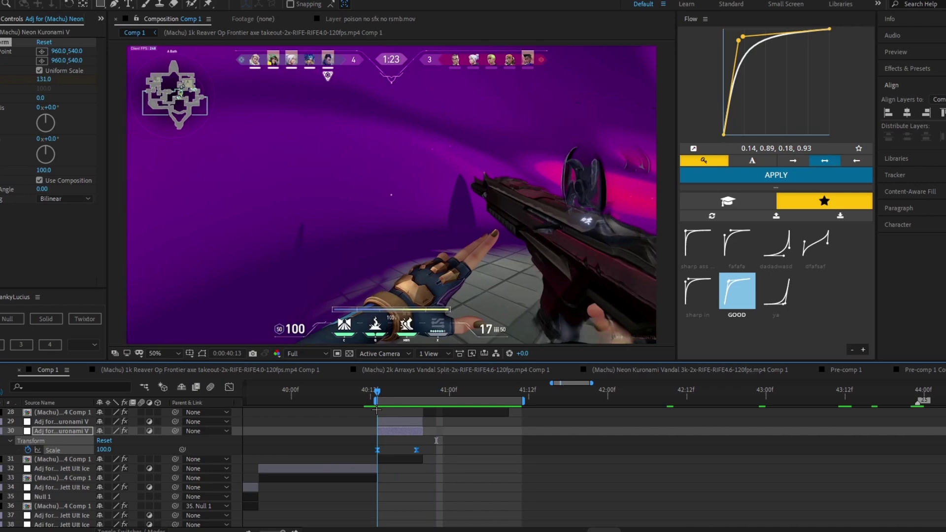
pyautogui.moveTo(739, 39); pyautogui.dragTo(760, 40)
pyautogui.click(741, 175)
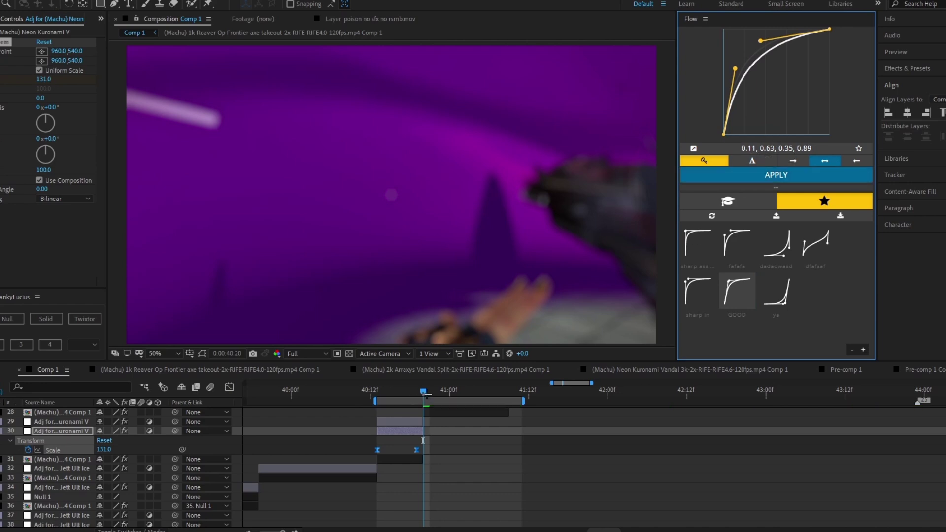
# Step: Play back the zoom-in repeatedly from the start of the adjustment layer to check its easing
pyautogui.moveTo(423, 392); pyautogui.dragTo(382, 405)
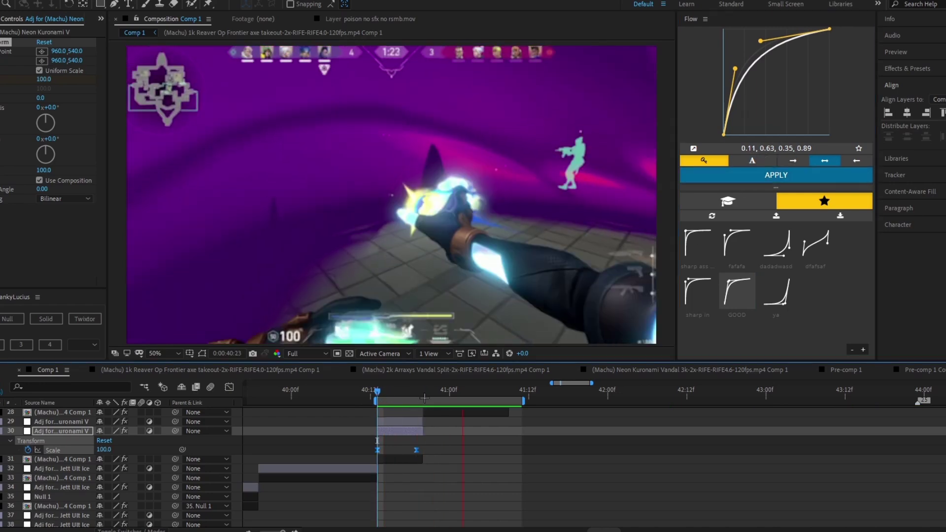
pyautogui.press('space')
pyautogui.moveTo(443, 397); pyautogui.dragTo(378, 400)
pyautogui.press('space')
pyautogui.press('space')
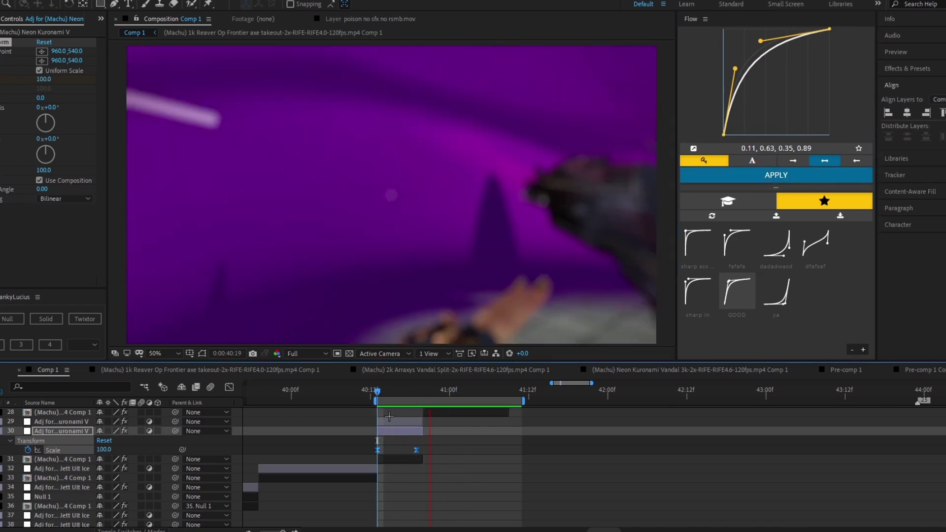
pyautogui.moveTo(442, 392); pyautogui.dragTo(386, 416)
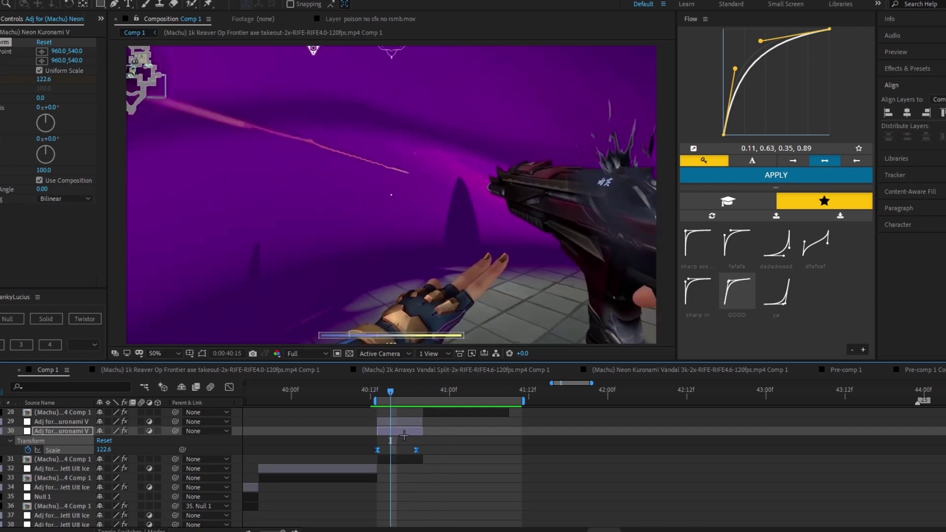
# Step: Delete the zoom-in adjustment layer and create a new adjustment layer over the following clip, starting at 0:00:40:20
pyautogui.moveTo(395, 398); pyautogui.dragTo(423, 398)
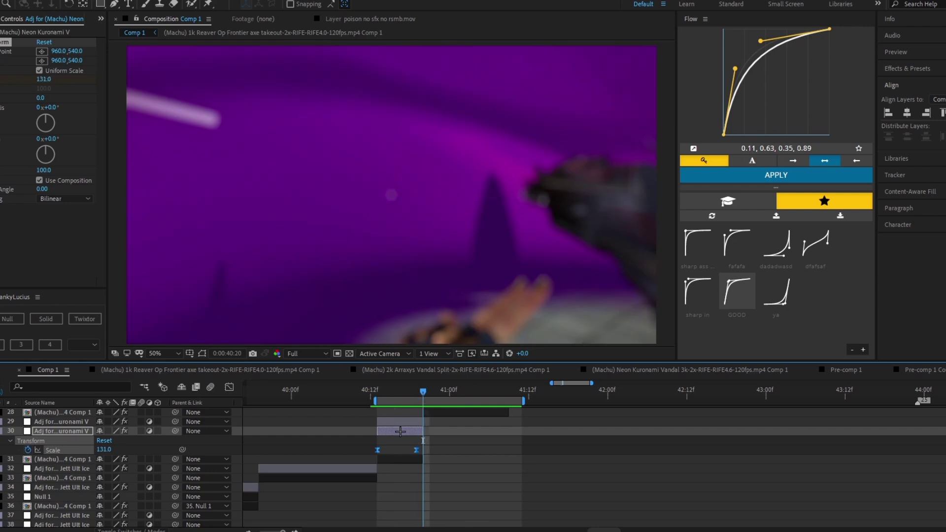
pyautogui.press('Delete')
pyautogui.scroll(2, 133, 466)
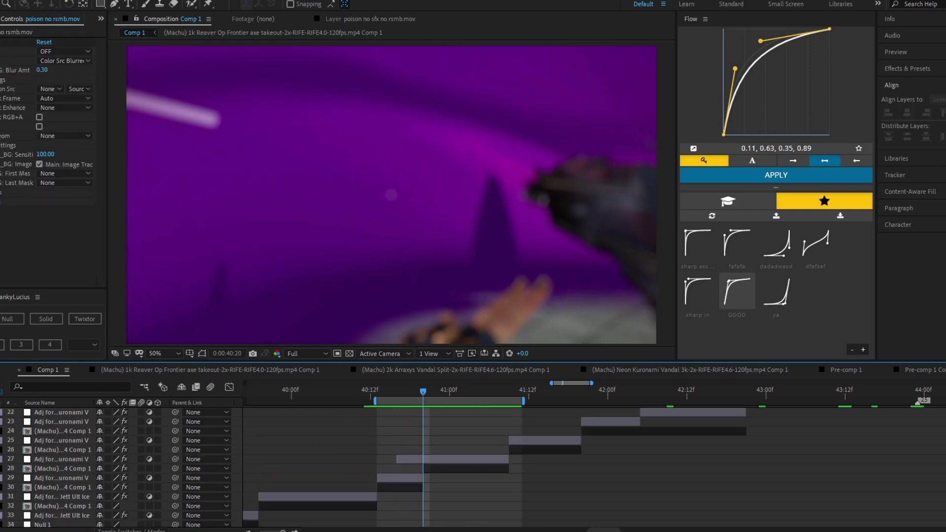
pyautogui.click(443, 455)
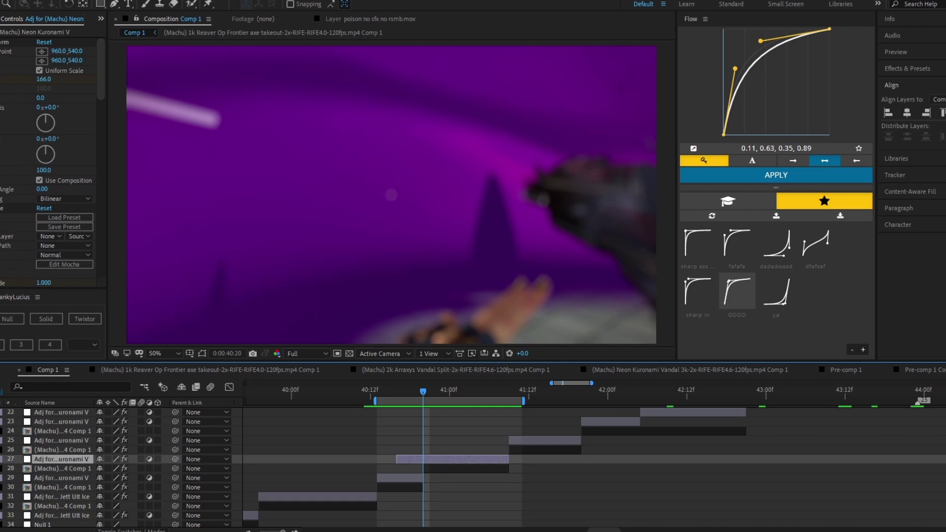
pyautogui.click(444, 468)
pyautogui.click(1, 319)
# Step: Apply the Transform effect to the new adjustment layer and keyframe its Scale at 131 at the layer's start
pyautogui.hotkey('ctrl', 'space')
pyautogui.write('t')
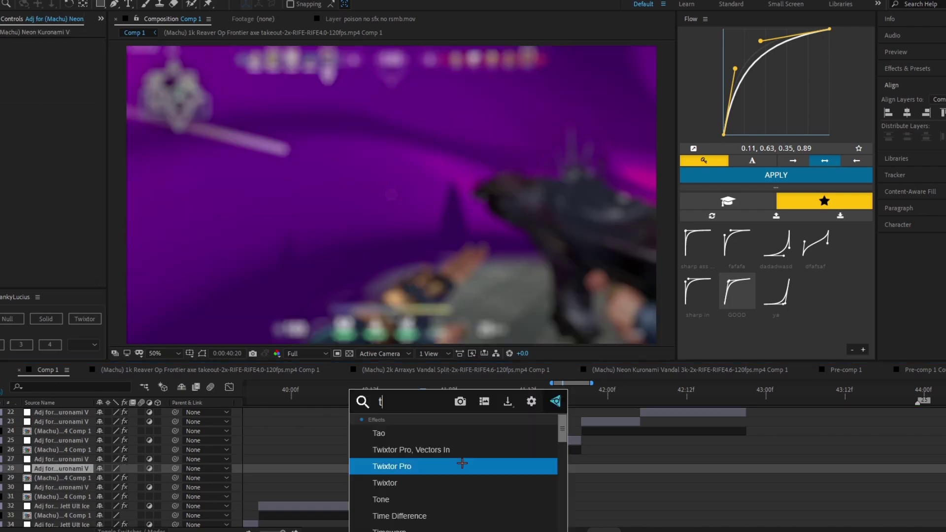
pyautogui.write('rans')
pyautogui.press('Return')
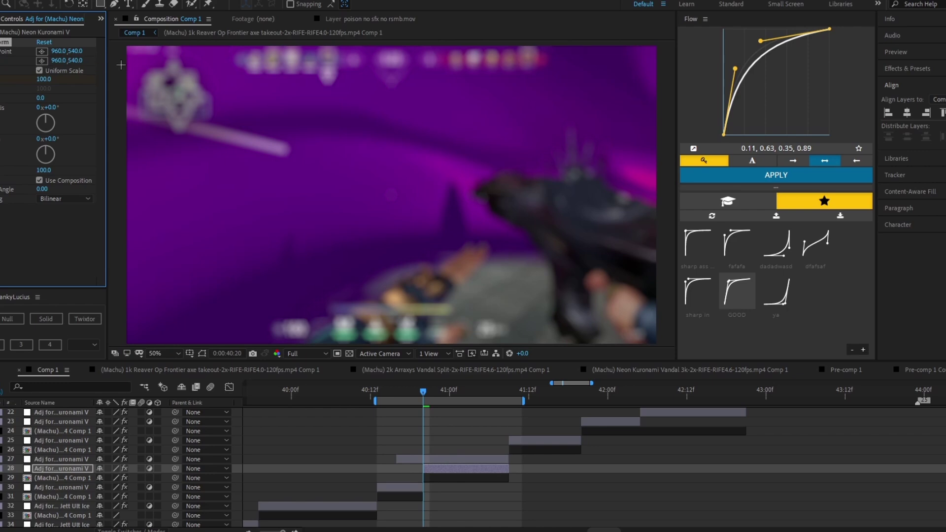
pyautogui.moveTo(51, 81); pyautogui.dragTo(69, 80)
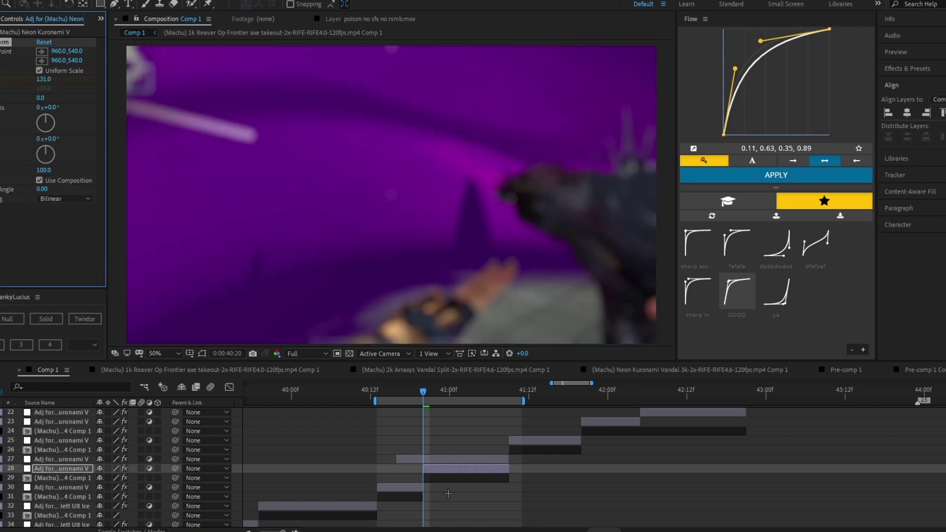
# Step: Keyframe the new adjustment layer's Scale at 100 near the layer's end, at 0:00:41:08
pyautogui.click(420, 395)
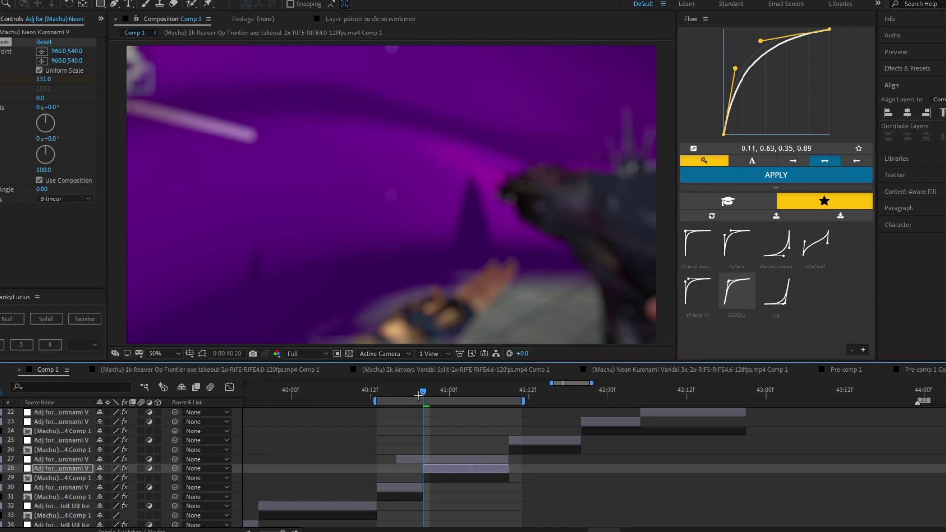
pyautogui.moveTo(419, 395); pyautogui.dragTo(423, 395)
pyautogui.press('o')
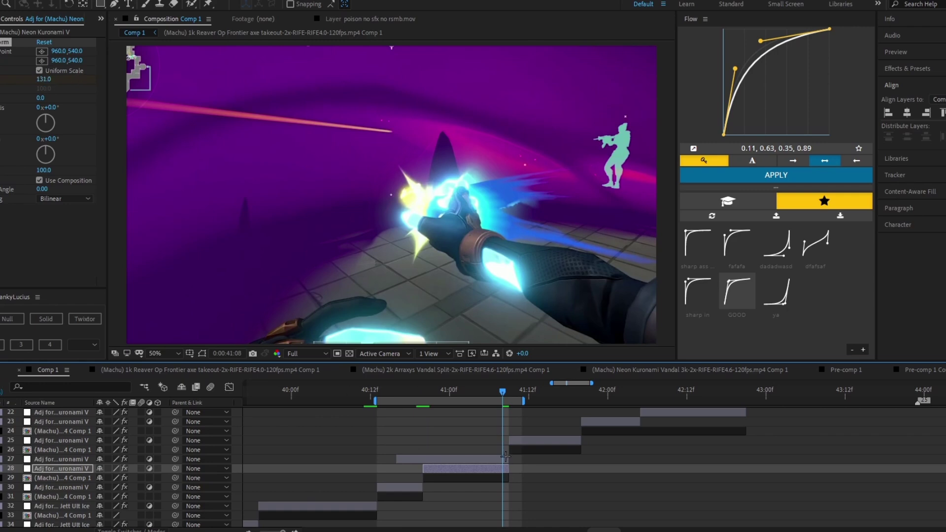
pyautogui.click(43, 79)
pyautogui.write('100')
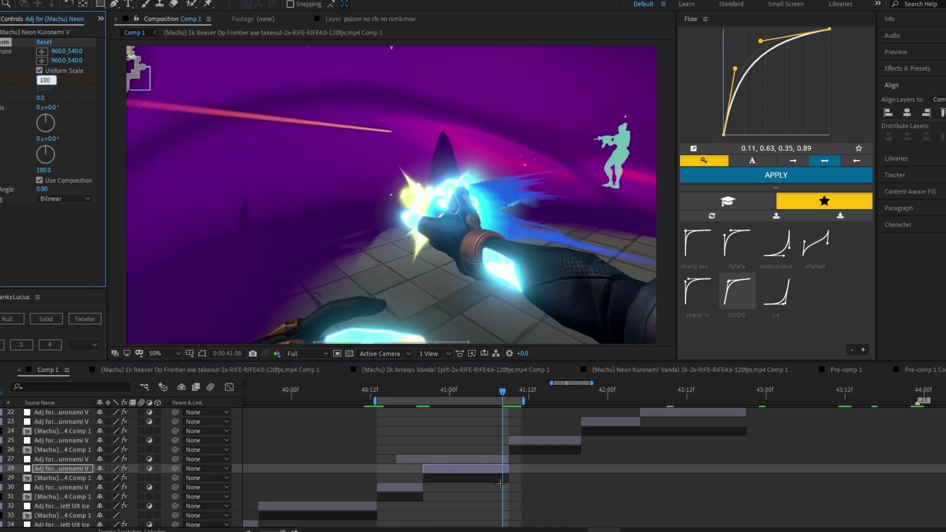
pyautogui.click(502, 474)
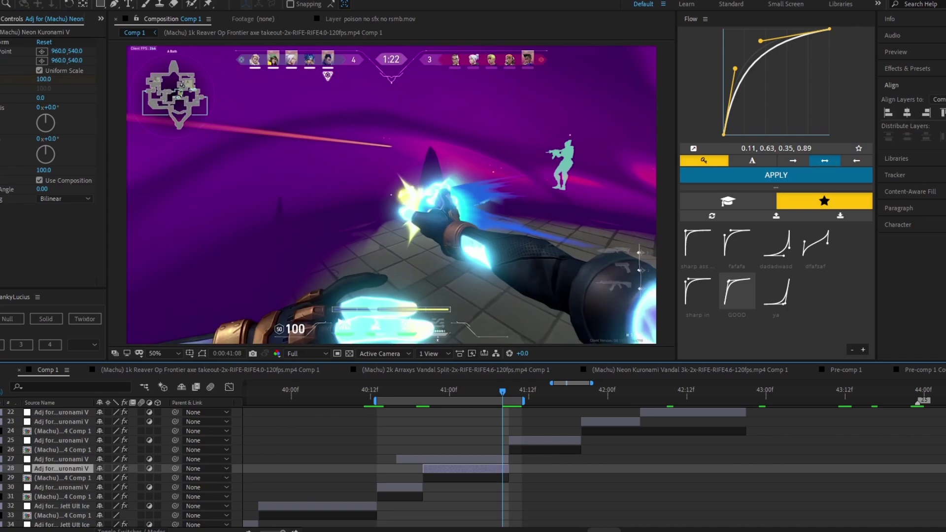
# Step: Ease the new layer's Scale keyframes with the saved GOOD curve (0.14, 0.89, 0.18, 0.93)
pyautogui.press('u')
pyautogui.click(737, 291)
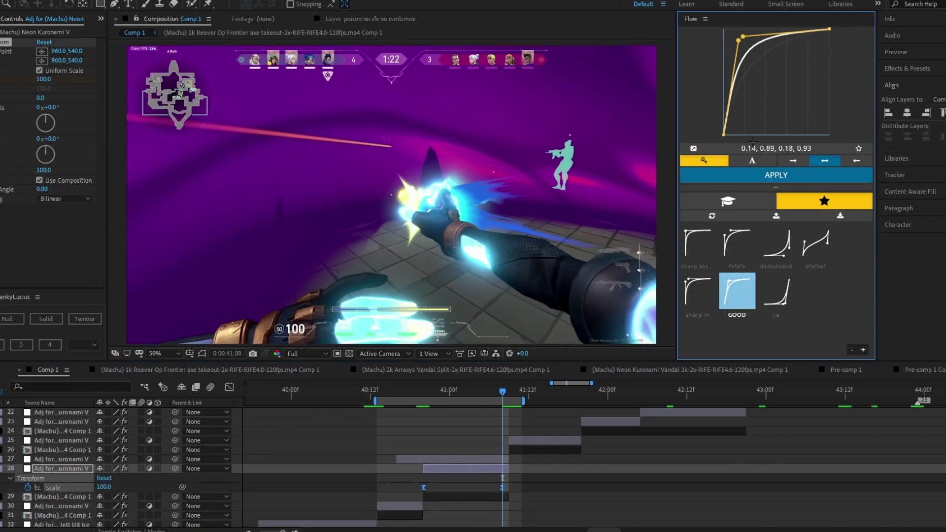
pyautogui.click(753, 177)
# Step: Play back the zoom-out, and shift the work area to the following clips to preview them from about 0:00:41:09
pyautogui.press('space')
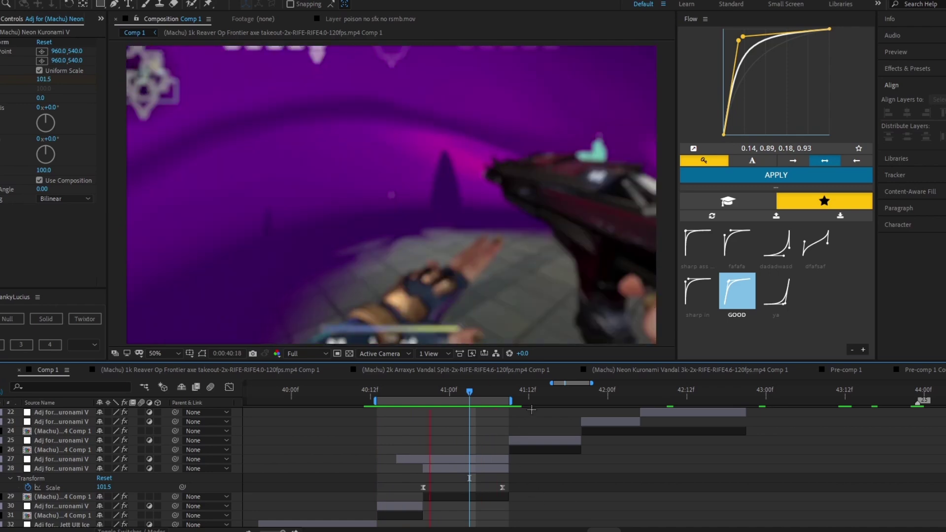
pyautogui.press('space')
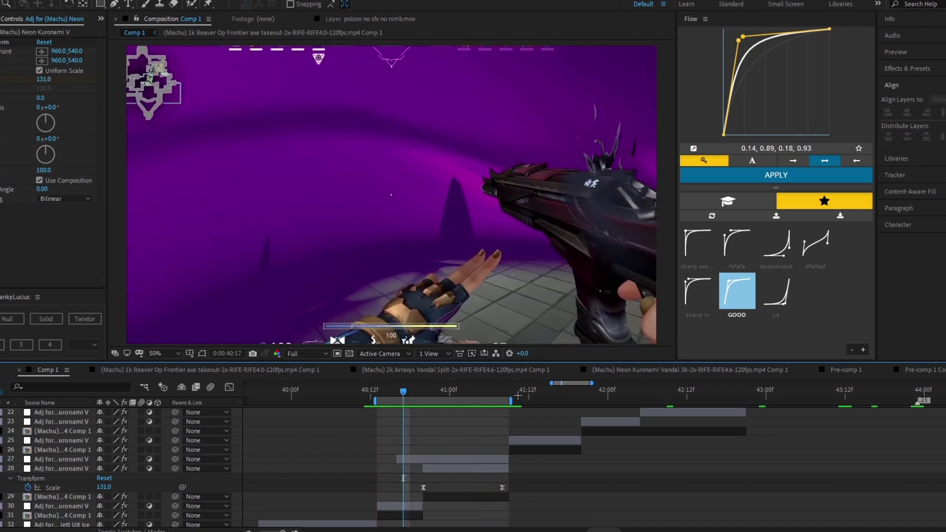
pyautogui.moveTo(450, 400); pyautogui.dragTo(582, 401)
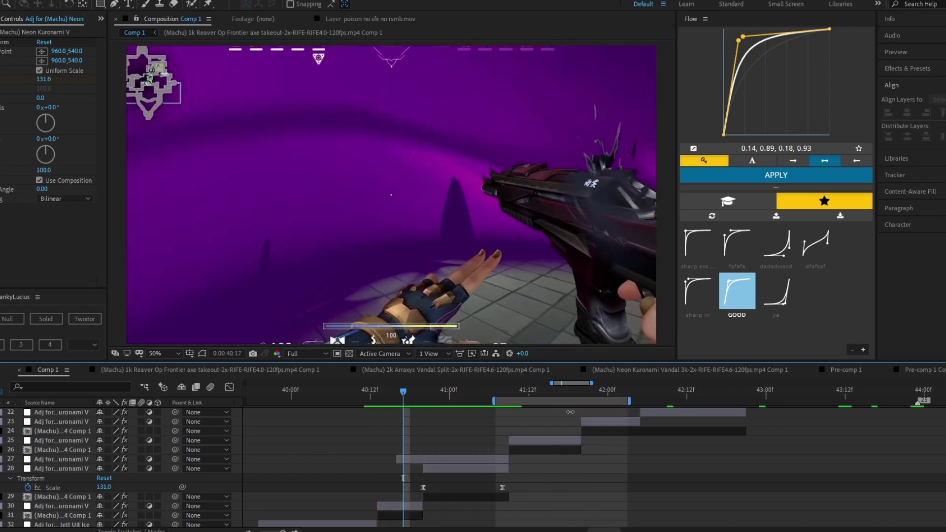
pyautogui.moveTo(398, 393); pyautogui.dragTo(517, 423)
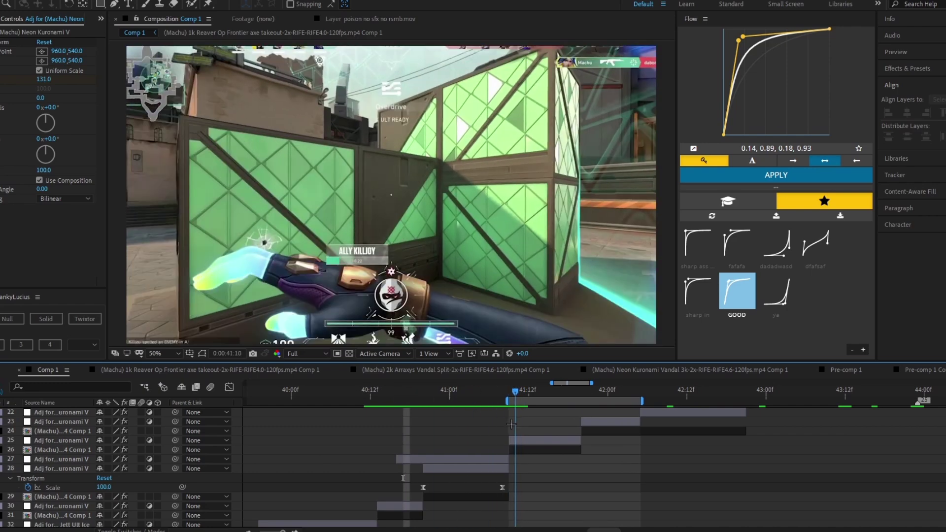
pyautogui.press('space')
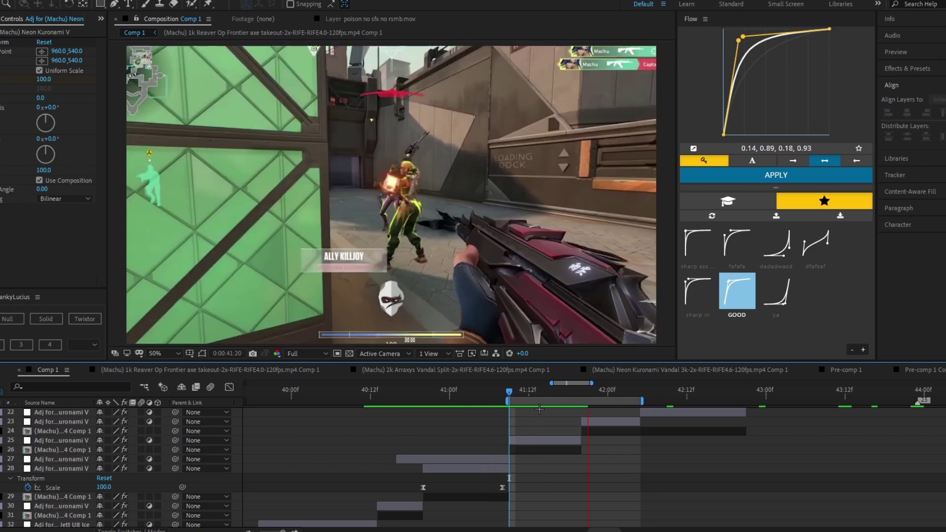
# Step: Move the work area over the following clip, from about 0:00:41:20 to 0:00:42:21, and play it back
pyautogui.moveTo(562, 401); pyautogui.dragTo(634, 401)
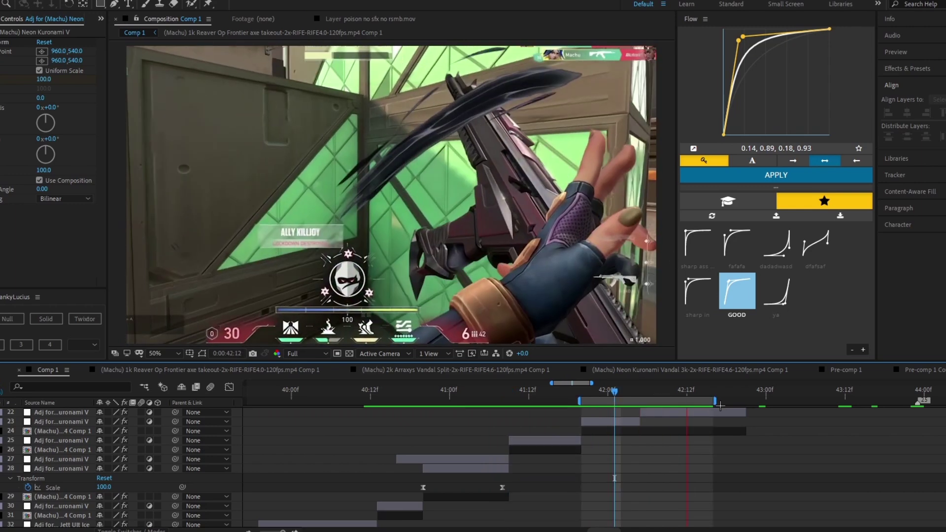
pyautogui.moveTo(720, 406); pyautogui.dragTo(753, 406)
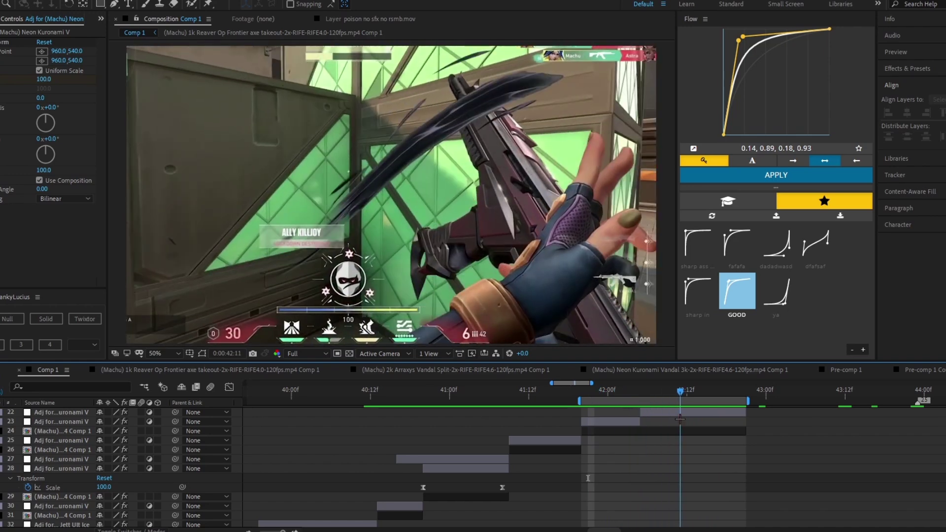
pyautogui.moveTo(670, 418); pyautogui.dragTo(582, 394)
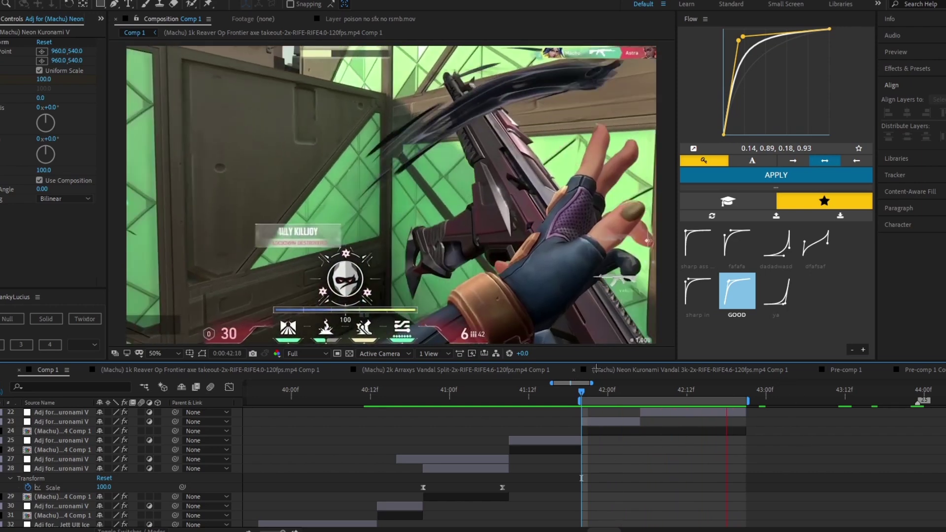
# Step: Duplicate the adjustment layer starting at 0:00:42:05 and remove all effects from the copy
pyautogui.moveTo(683, 391); pyautogui.dragTo(644, 410)
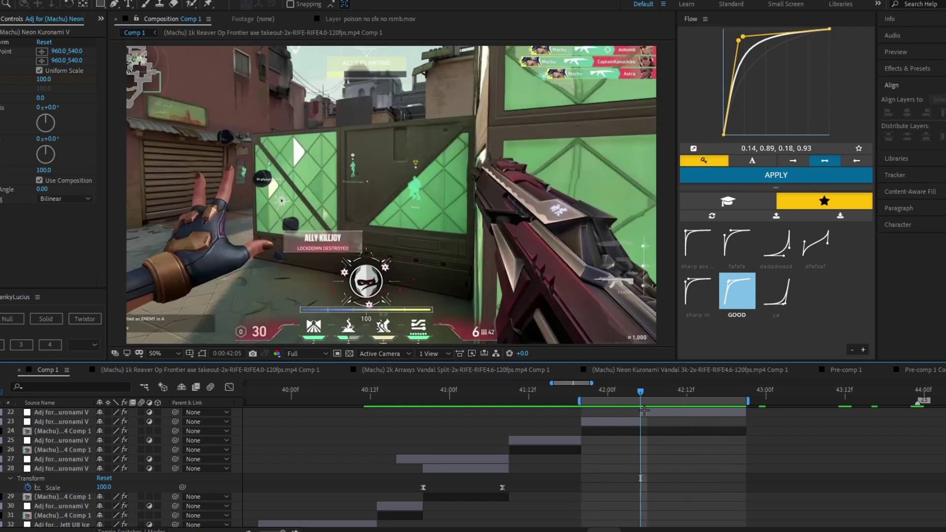
pyautogui.click(644, 410)
pyautogui.hotkey('ctrl', 'd')
pyautogui.hotkey('ctrl', 'shift', 'e')
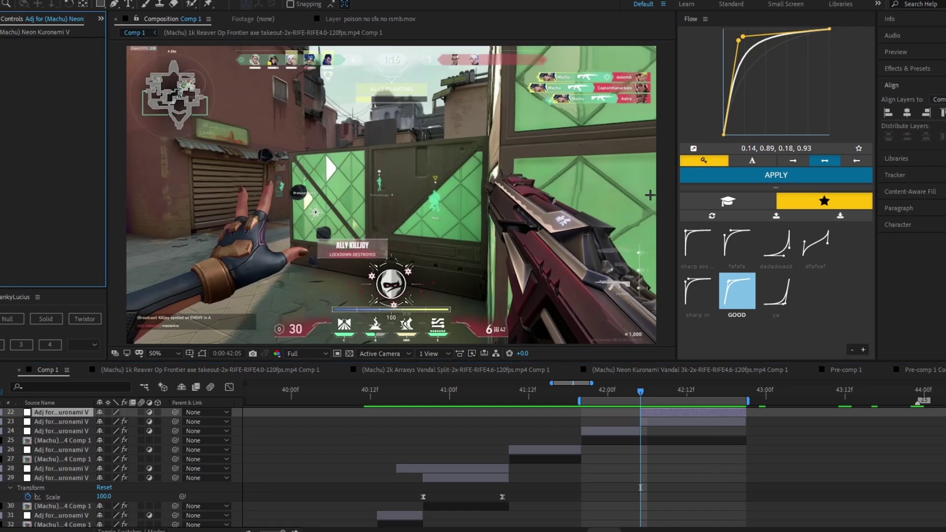
# Step: Apply the Transform effect to the copy and keyframe Position at 960, 540 and Scale at 100 at 0:00:42:05
pyautogui.hotkey('ctrl', 'space')
pyautogui.write('tra')
pyautogui.press('Return')
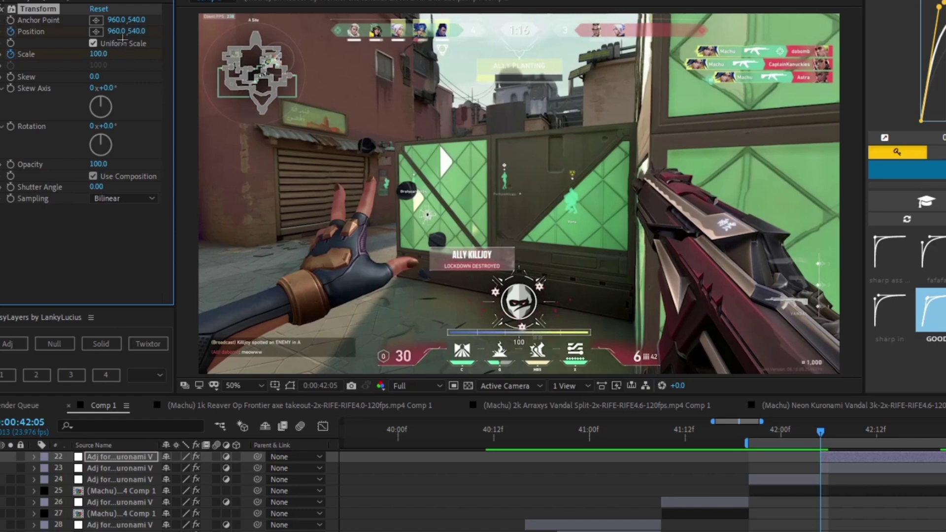
pyautogui.press('space')
# Step: Keyframe the layer's Scale at 125 and Position at 777, 438 near its end, at 0:00:42:20
pyautogui.moveTo(90, 64); pyautogui.dragTo(133, 63)
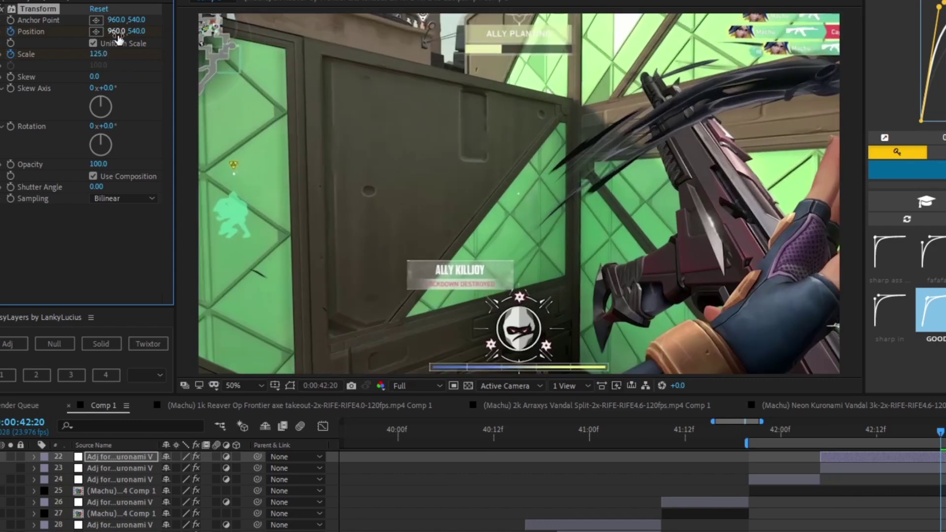
pyautogui.moveTo(117, 31); pyautogui.dragTo(74, 49)
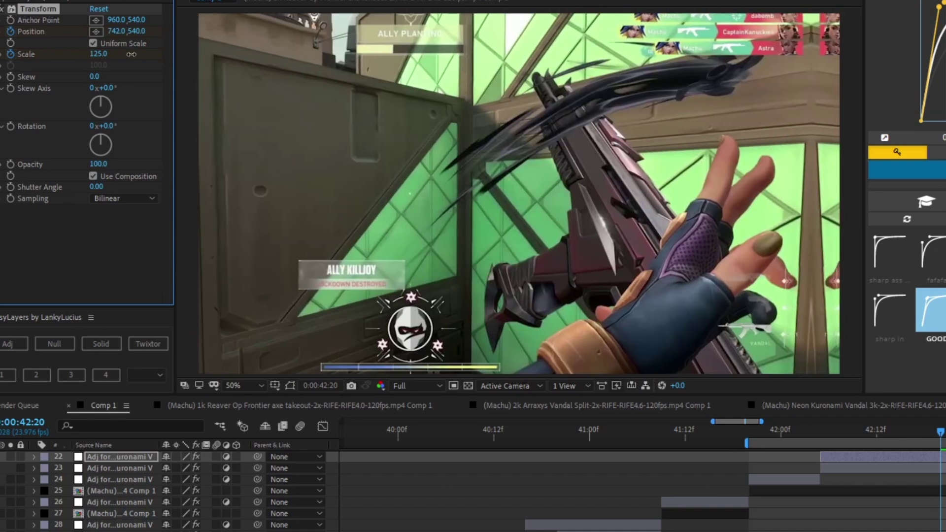
pyautogui.moveTo(117, 31)
pyautogui.mouseDown()
pyautogui.moveTo(141, 39)
pyautogui.moveTo(125, 35)
pyautogui.mouseUp()
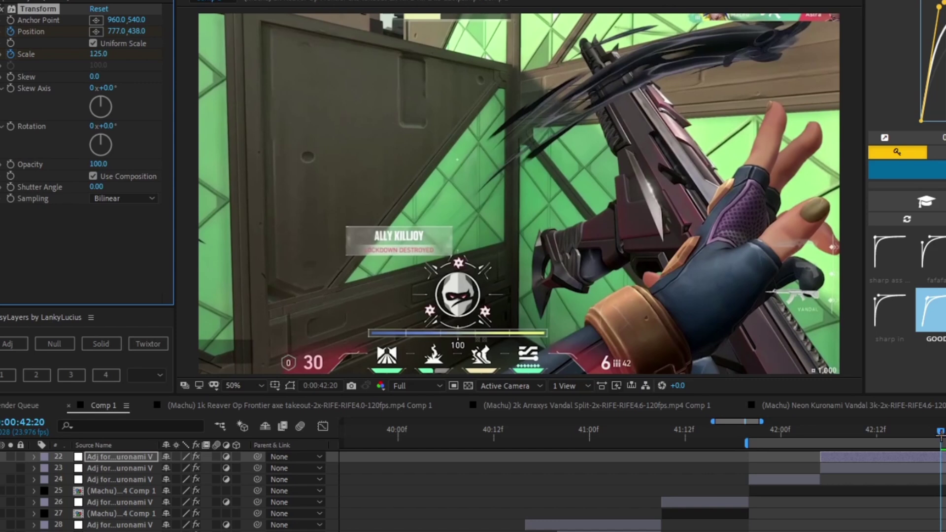
# Step: Easy-ease the new Position and Scale keyframes, apply the saved GOOD curve (0.14, 0.89, 0.18, 0.93), and play back the zoom
pyautogui.press('space')
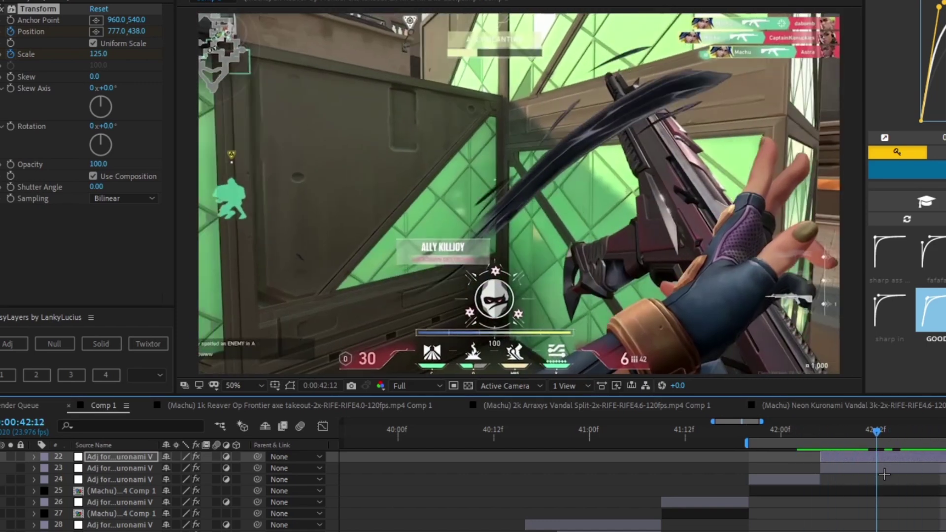
pyautogui.press('space')
pyautogui.click(919, 459)
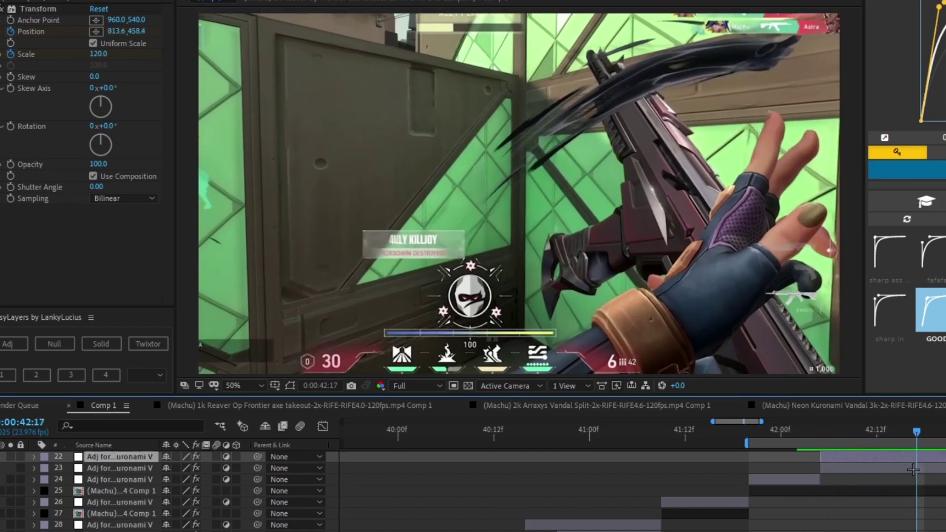
pyautogui.press('u')
pyautogui.moveTo(945, 477); pyautogui.dragTo(781, 493)
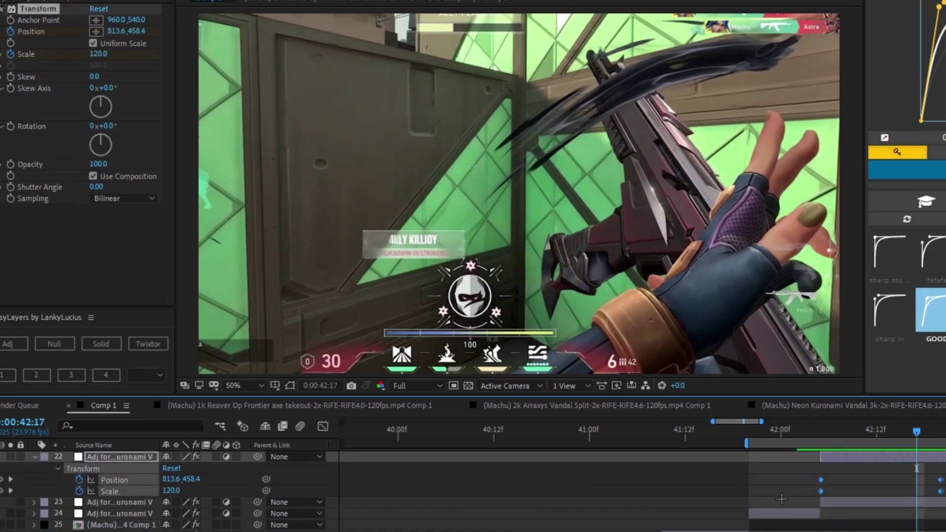
pyautogui.press('F9')
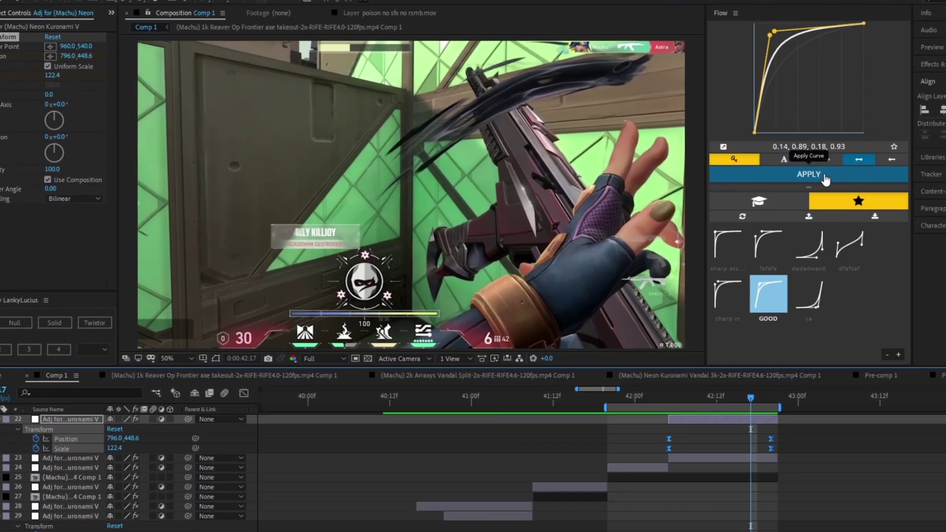
pyautogui.click(926, 170)
pyautogui.moveTo(718, 392); pyautogui.dragTo(582, 410)
pyautogui.press('space')
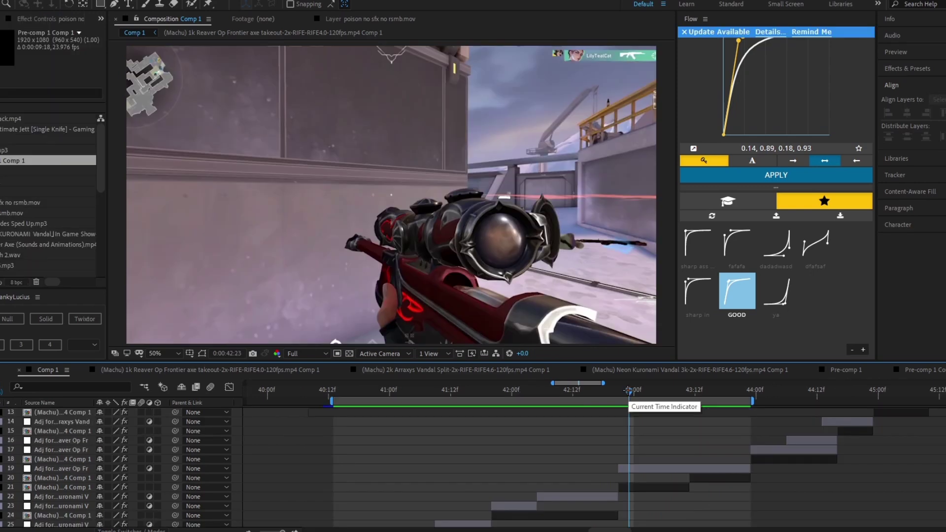
# Step: Start the work area at the Reaver Op adjustment layer's first frame, about 0:00:42:21, and play back its transition
pyautogui.moveTo(628, 390); pyautogui.dragTo(624, 391)
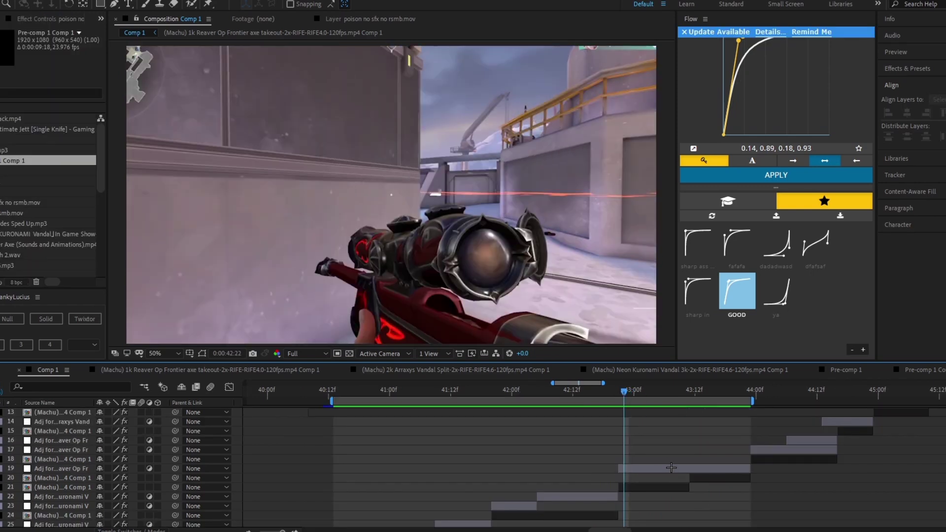
pyautogui.click(628, 468)
pyautogui.moveTo(624, 394); pyautogui.dragTo(619, 395)
pyautogui.press('b')
pyautogui.press('space')
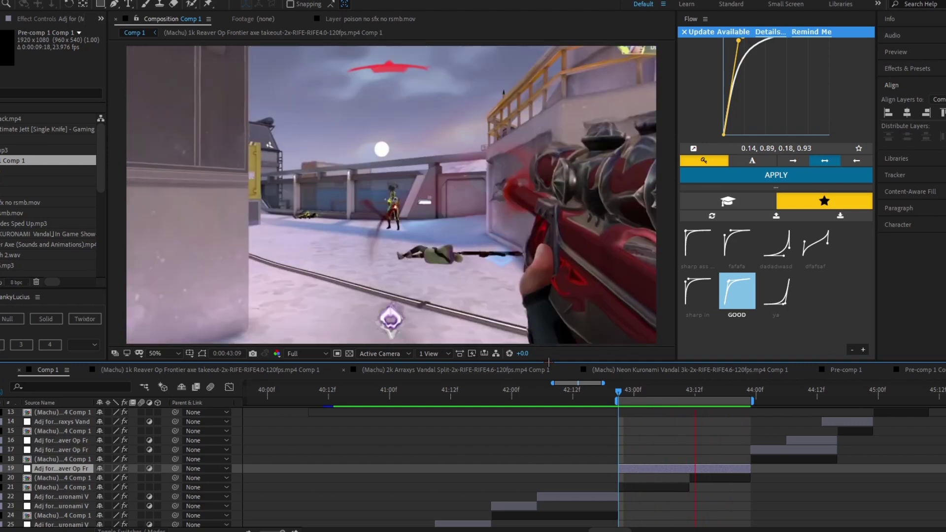
pyautogui.press('space')
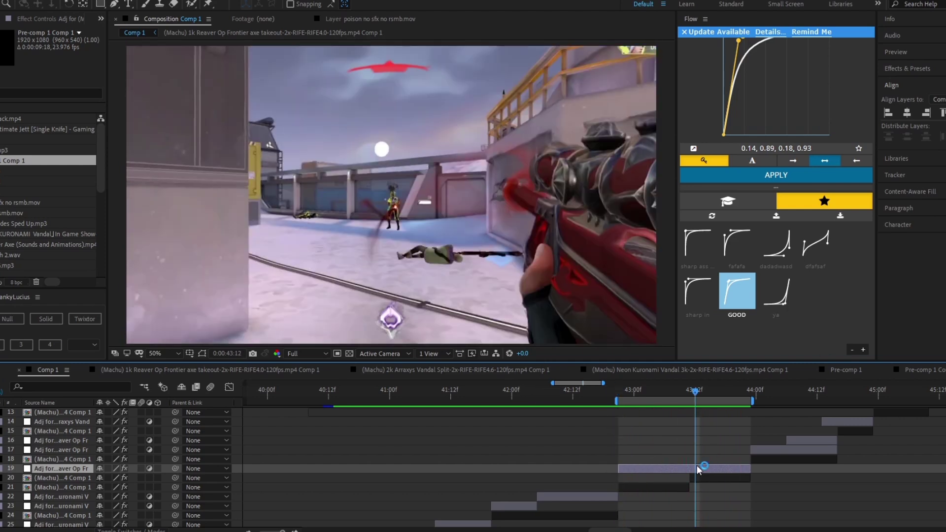
# Step: Reveal the Reaver Op adjustment layer's Transform, S_Shake, Exposure and Lens Blur keyframes and examine how they drive the transition up to 0:00:43:11
pyautogui.press('u')
pyautogui.scroll(-2, 678, 461)
pyautogui.click(619, 395)
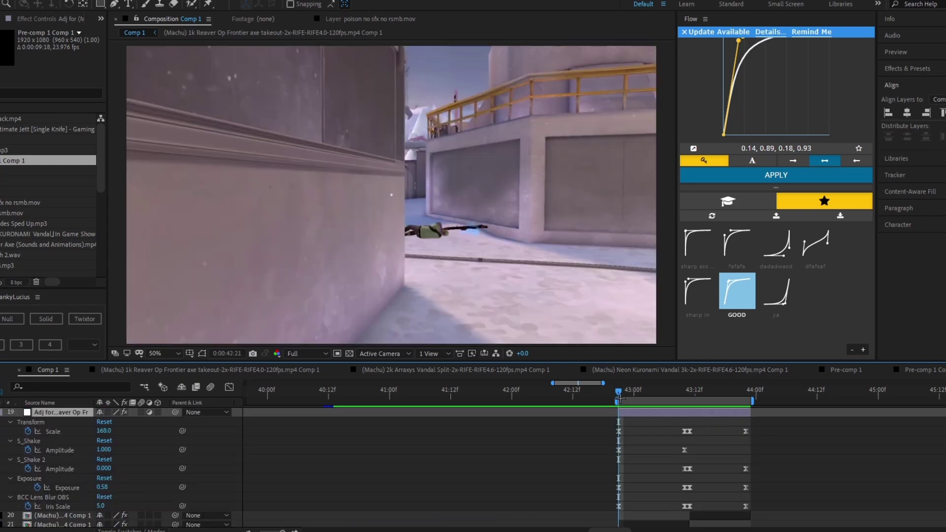
pyautogui.moveTo(620, 399); pyautogui.dragTo(684, 416)
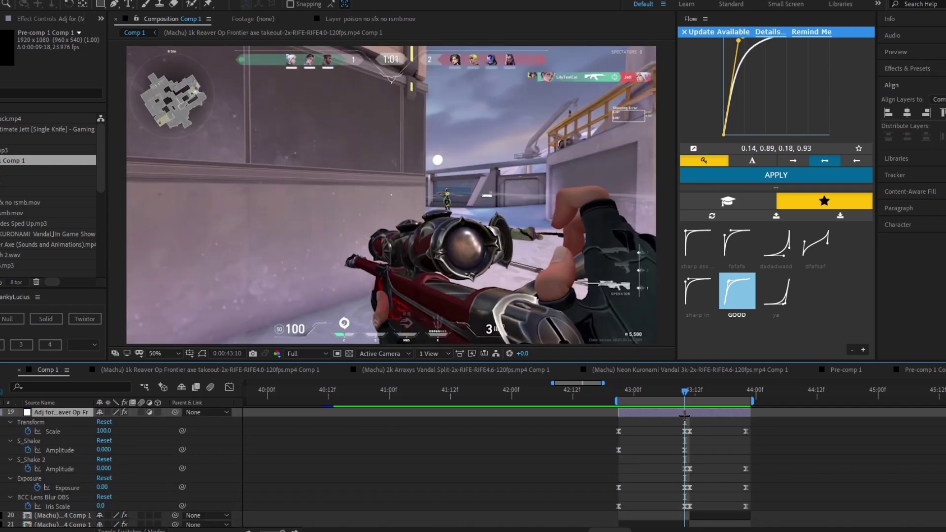
pyautogui.press('space')
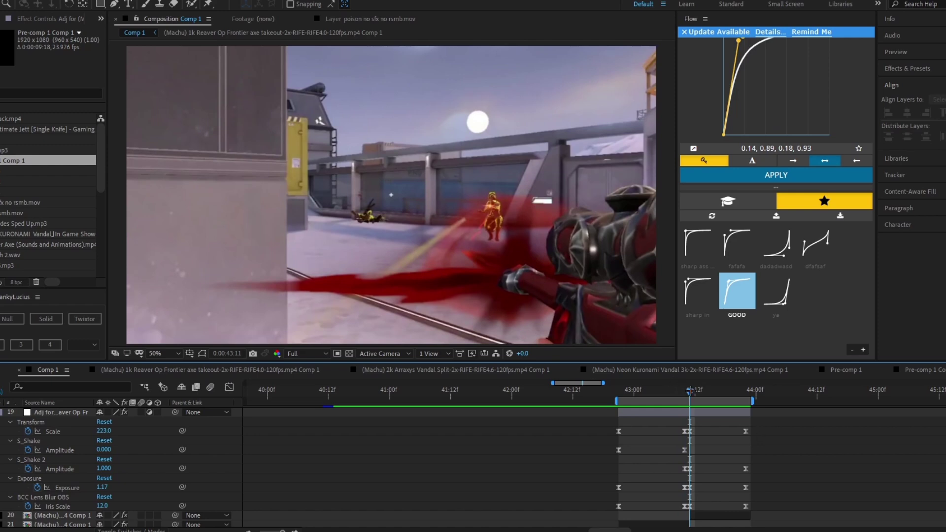
pyautogui.press('space')
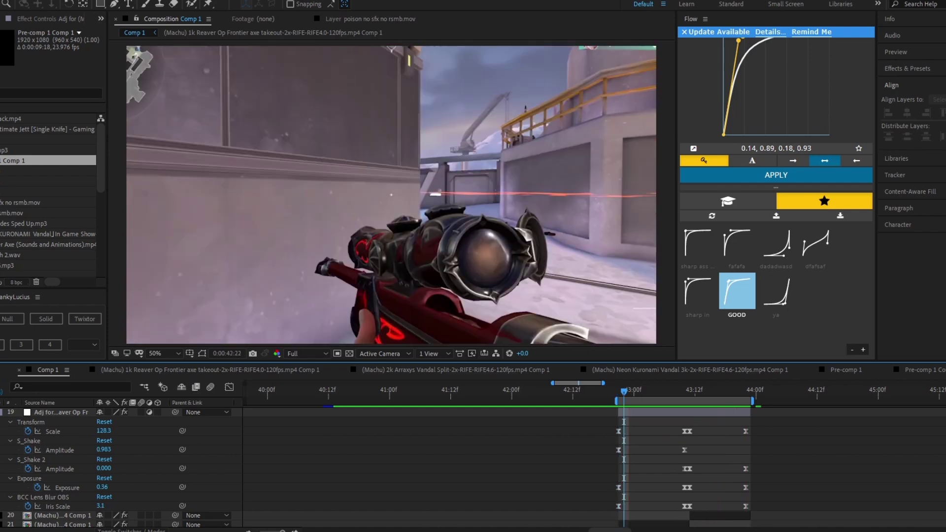
# Step: Collapse the Reaver Op layer's keyframed properties and scrub through the transition between its start and 0:00:43:11
pyautogui.press('u')
pyautogui.moveTo(626, 389); pyautogui.dragTo(689, 423)
pyautogui.scroll(2, 717, 478)
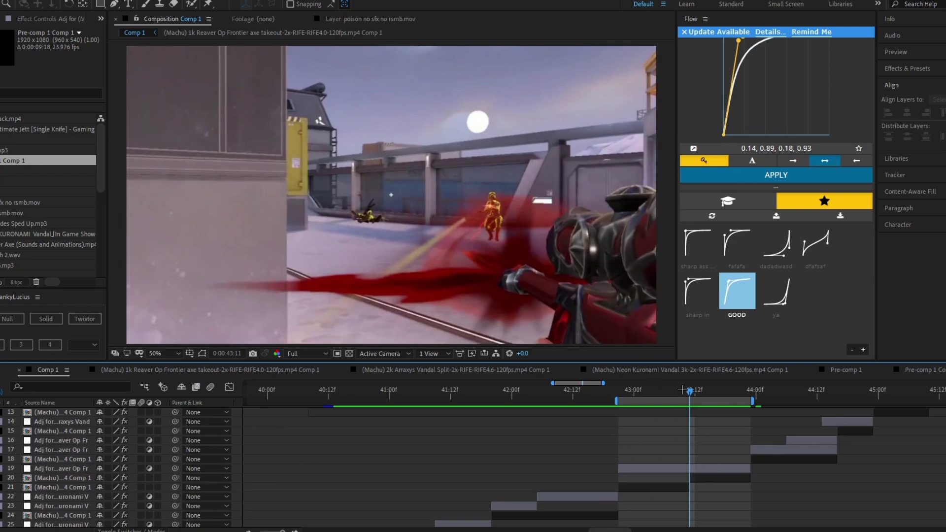
pyautogui.moveTo(680, 394); pyautogui.dragTo(628, 394)
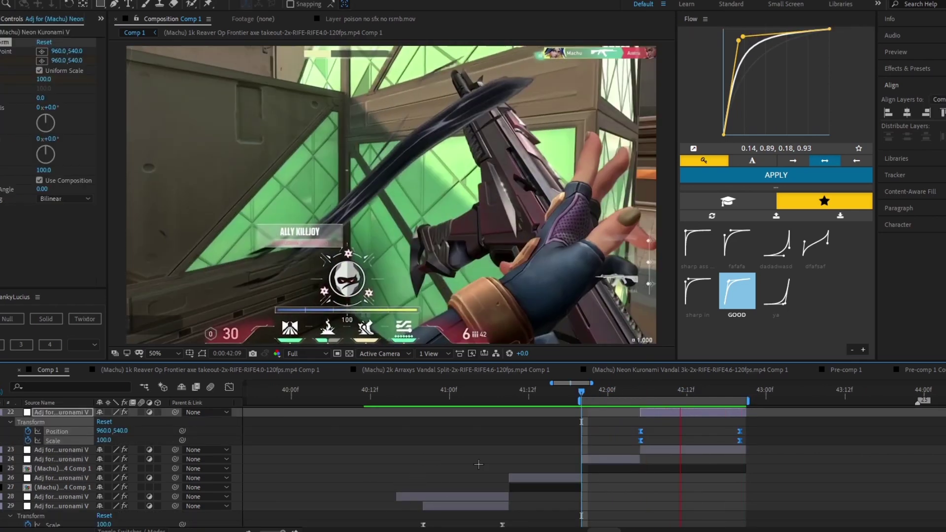
# Step: Extend the work area across the edited clips, from about 0:00:40:16 to 0:00:43:23
pyautogui.press('space')
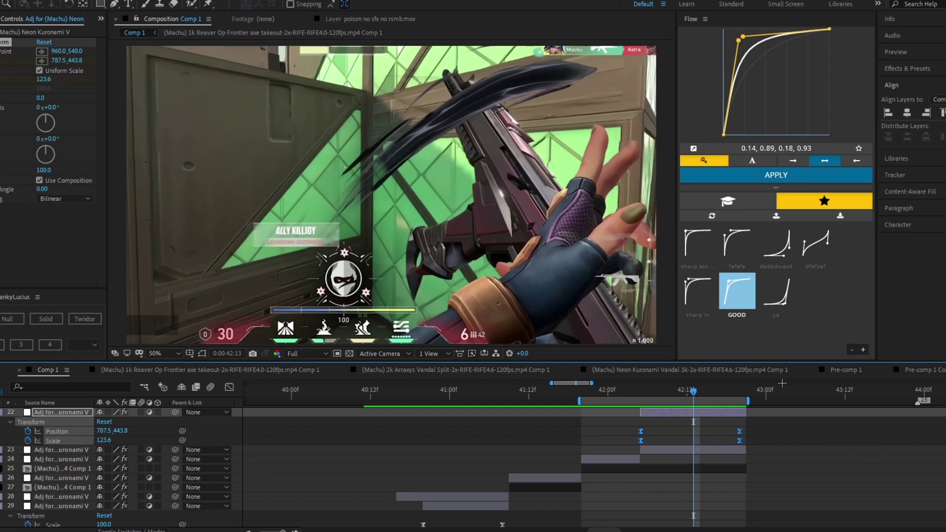
pyautogui.moveTo(733, 402); pyautogui.dragTo(875, 427)
pyautogui.press('space')
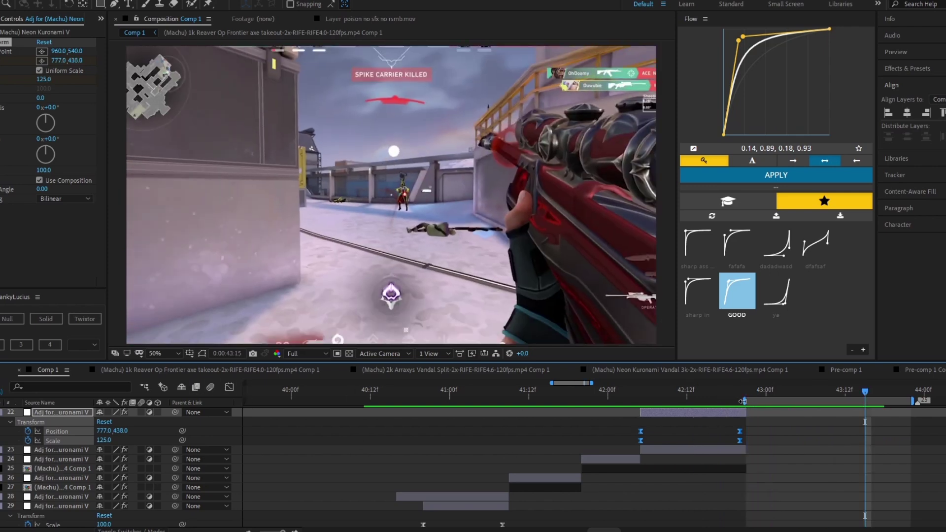
pyautogui.moveTo(743, 401)
pyautogui.mouseDown()
pyautogui.moveTo(325, 409)
pyautogui.moveTo(377, 419)
pyautogui.moveTo(395, 437)
pyautogui.mouseUp()
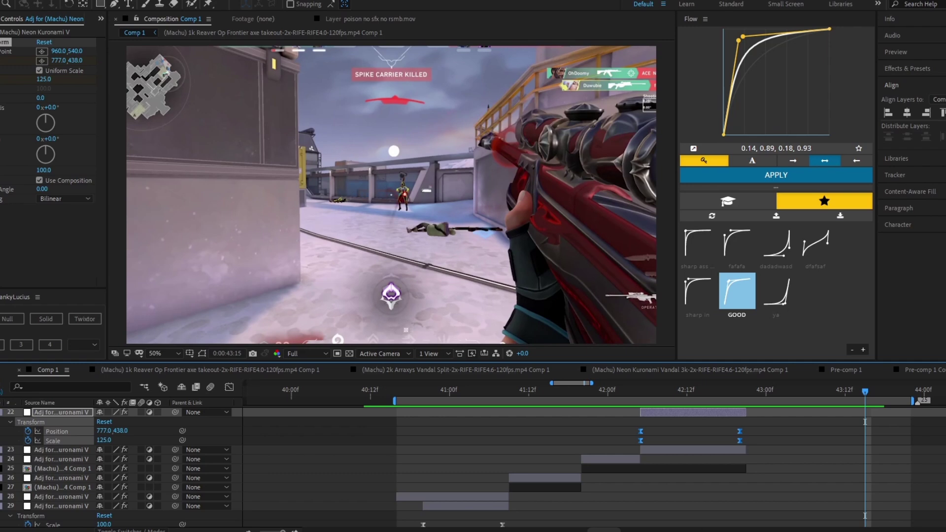
pyautogui.moveTo(914, 403); pyautogui.dragTo(921, 408)
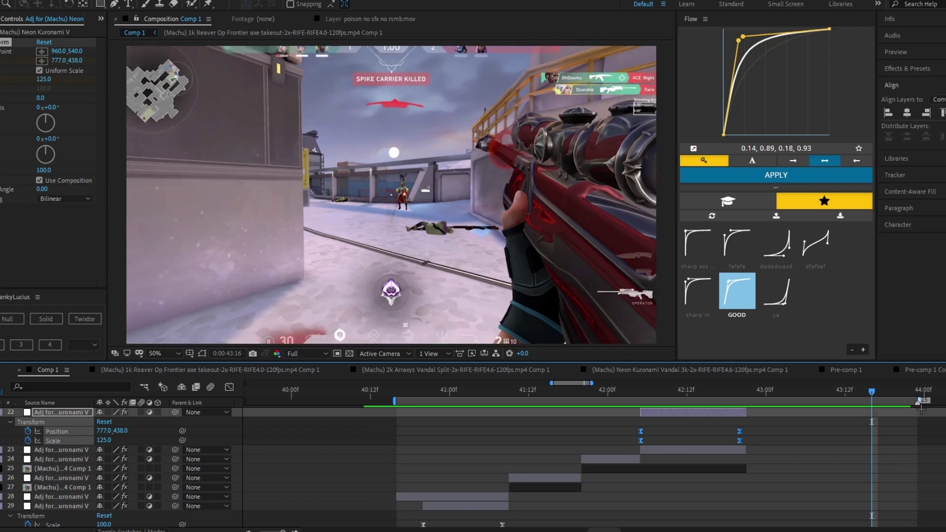